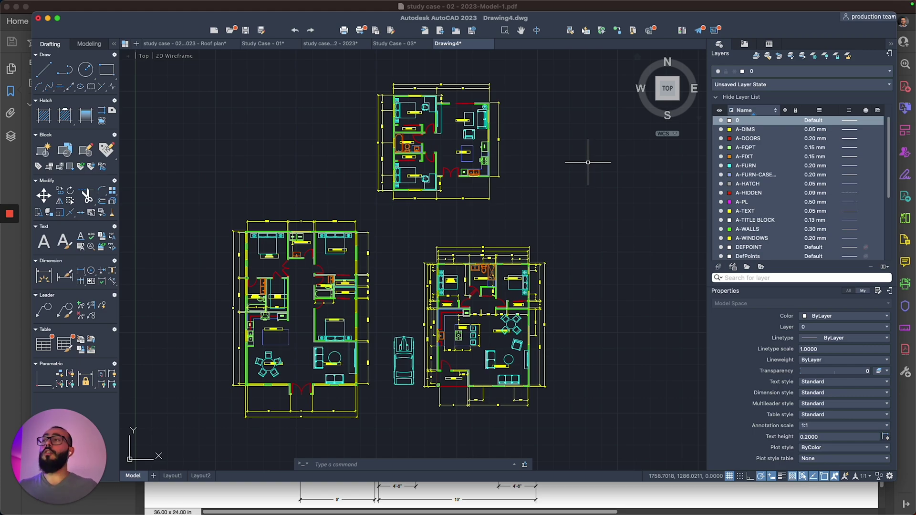
- Look through the Study Case 01–03 drawings, then return to Drawing4
{"action": "left_click", "coordinate": [395, 43]}
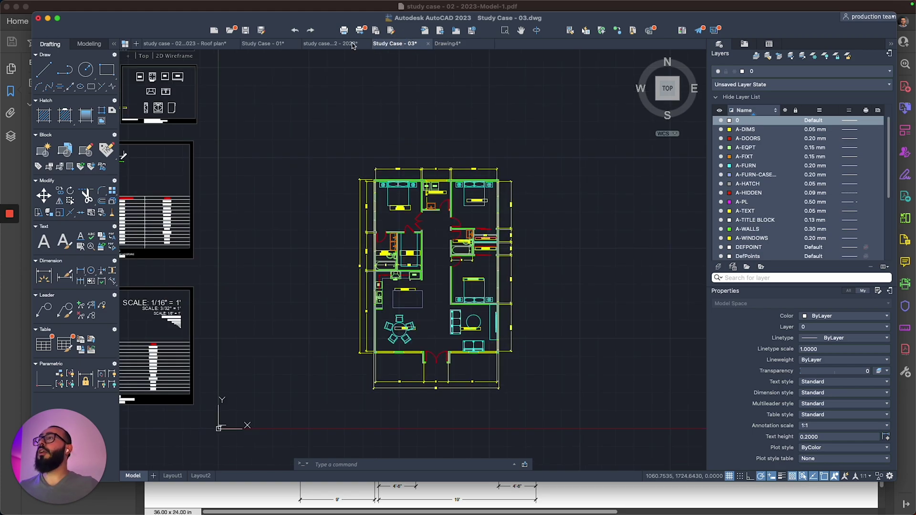
{"action": "left_click", "coordinate": [352, 44]}
{"action": "left_click", "coordinate": [263, 43]}
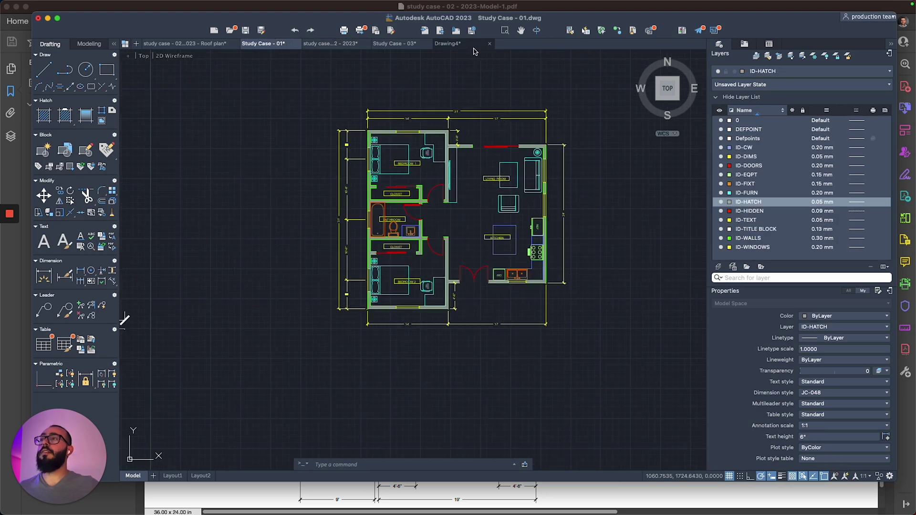
{"action": "left_click", "coordinate": [453, 46]}
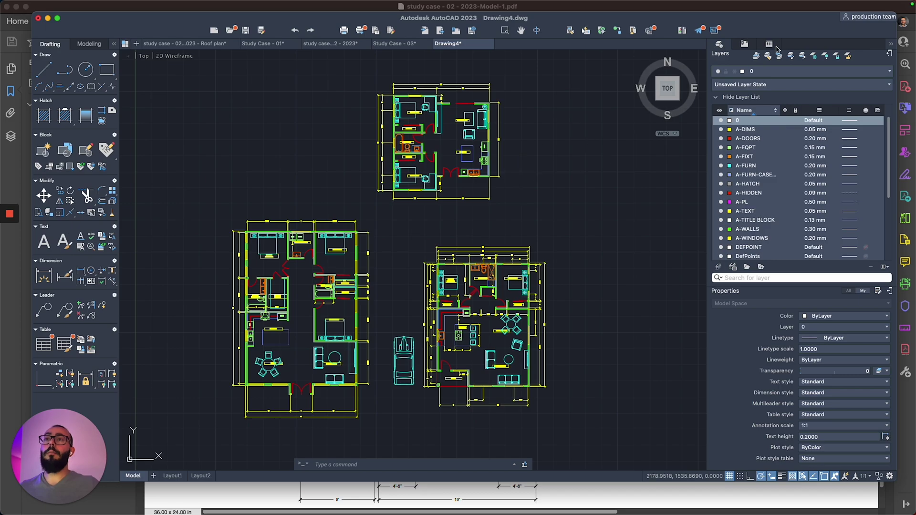
- Review Drawing4's external references and scroll through its defined blocks
{"action": "left_click", "coordinate": [744, 44]}
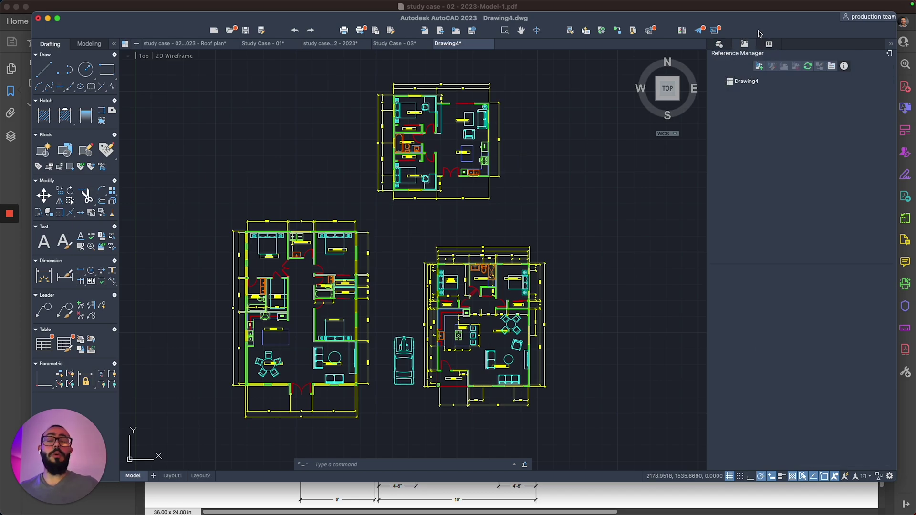
{"action": "left_click", "coordinate": [767, 44]}
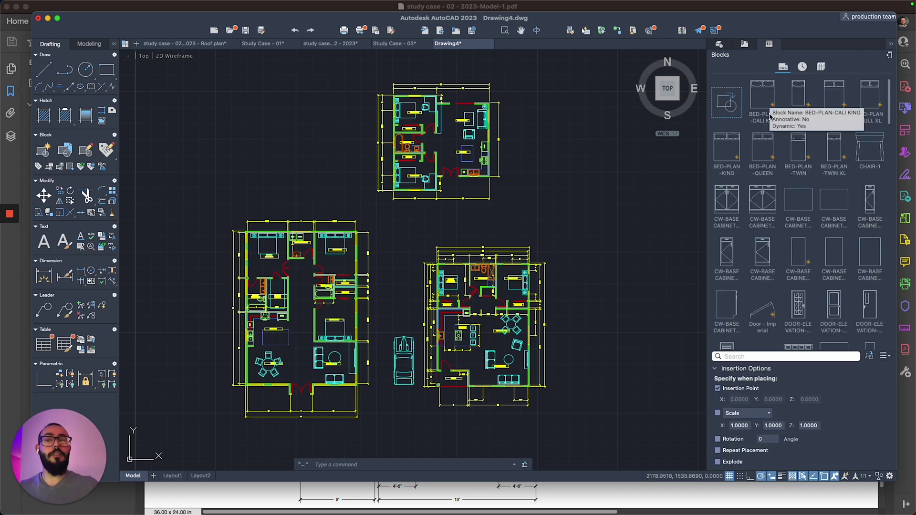
{"action": "scroll", "coordinate": [774, 184], "scroll_direction": "down", "scroll_amount": 1}
{"action": "scroll", "coordinate": [774, 184], "scroll_direction": "down", "scroll_amount": 10}
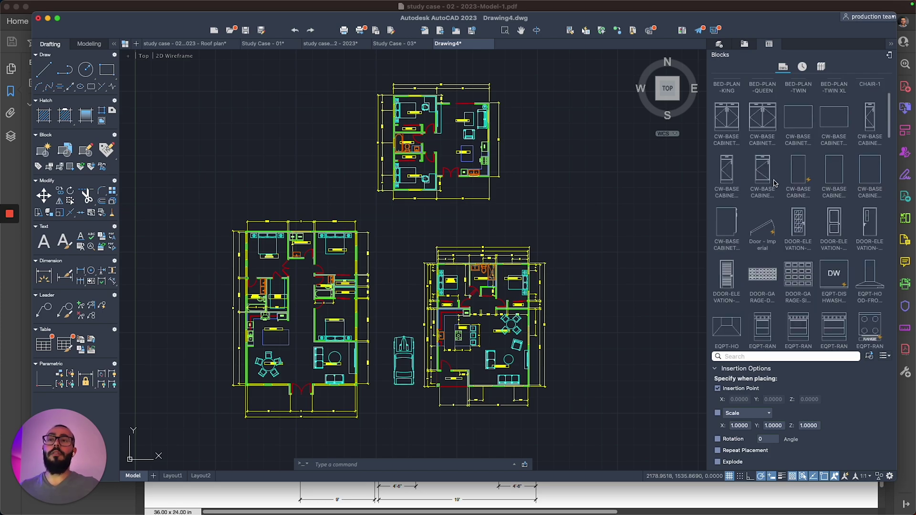
{"action": "scroll", "coordinate": [764, 190], "scroll_direction": "down", "scroll_amount": 5}
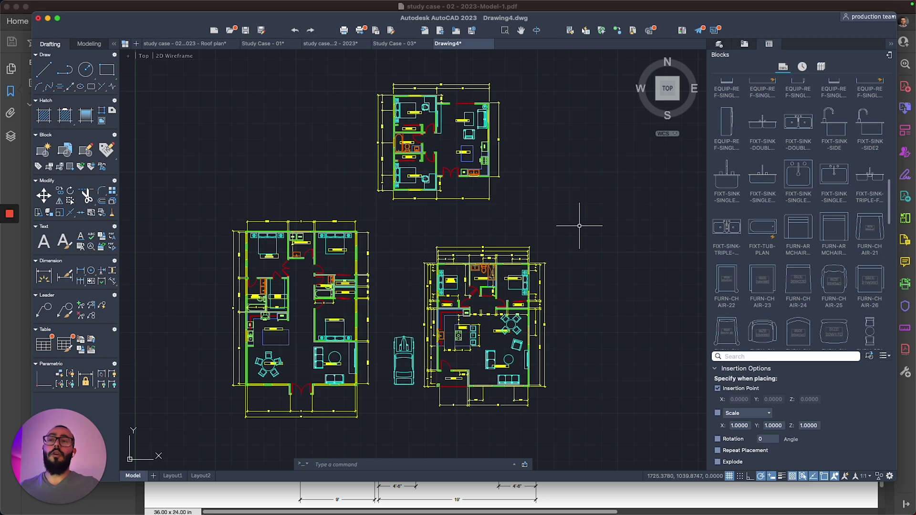
- Check the layer, dimension style and text style lists, then run PU to purge
{"action": "left_click", "coordinate": [719, 43]}
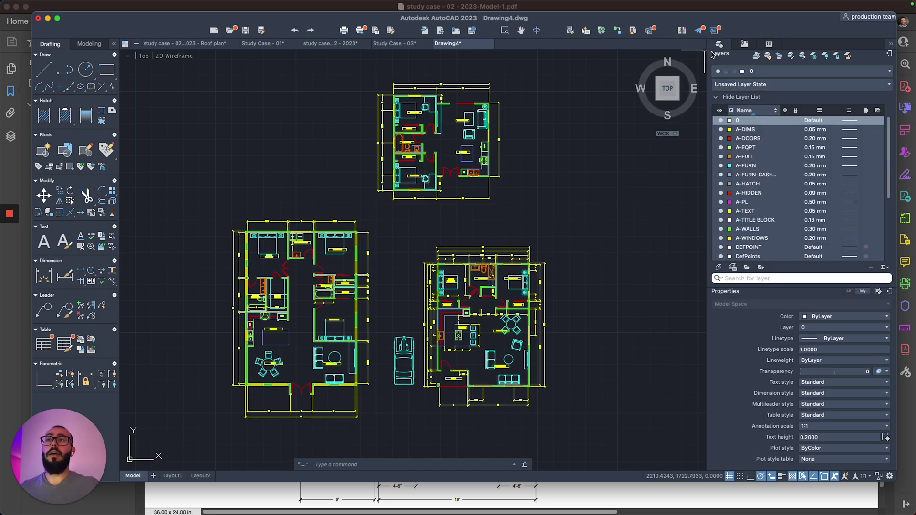
{"action": "left_click", "coordinate": [817, 394]}
{"action": "left_click", "coordinate": [817, 399]}
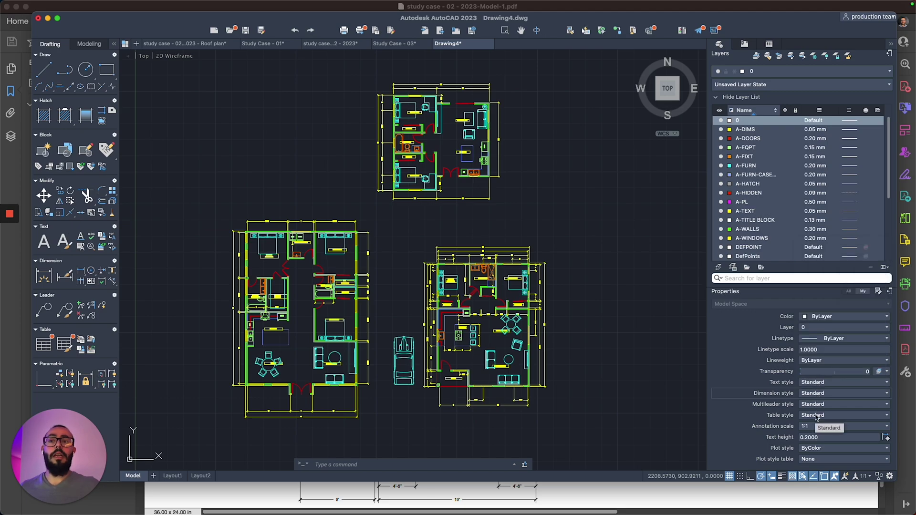
{"action": "left_click", "coordinate": [813, 385]}
{"action": "left_click", "coordinate": [623, 302]}
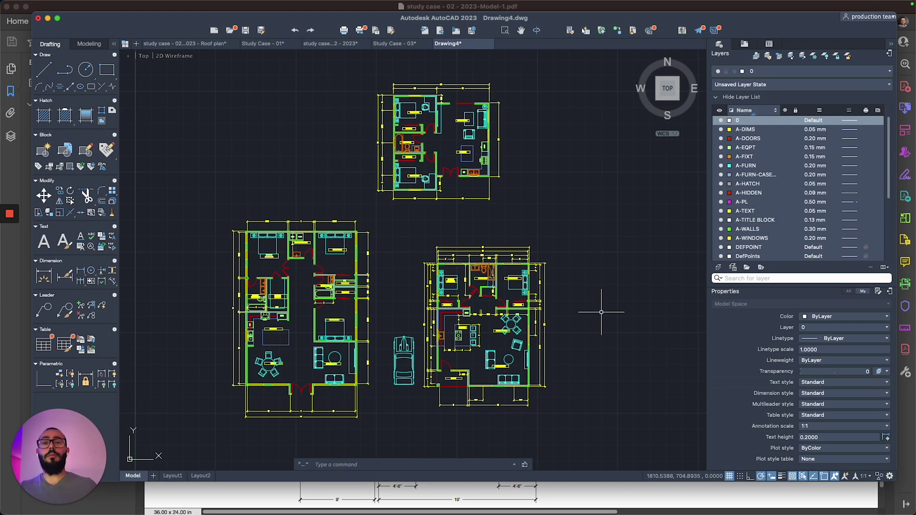
{"action": "type", "text": "pu"}
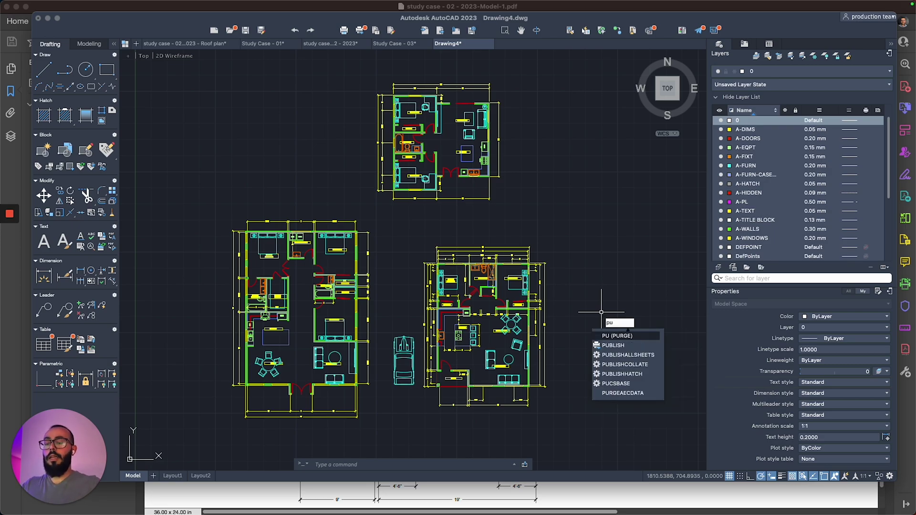
{"action": "key", "text": "Return"}
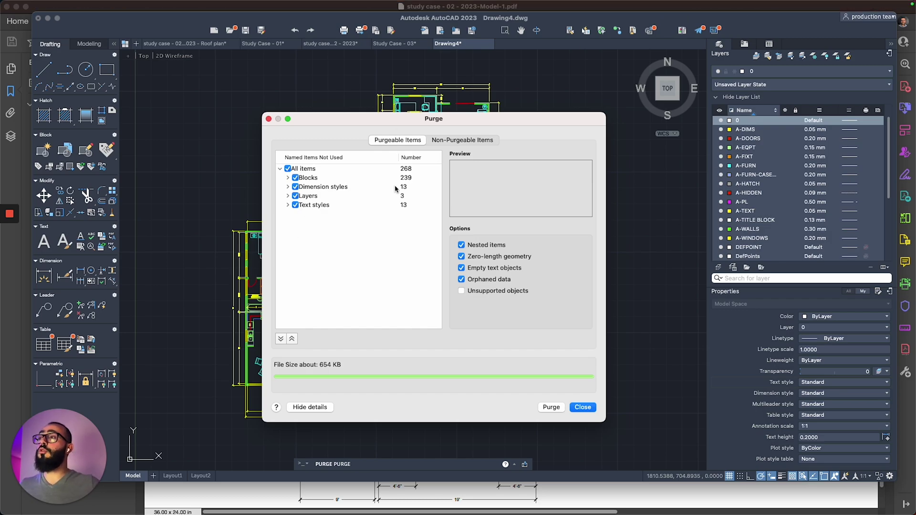
- Inspect the unused blocks and layers, then purge all 275 checked items
{"action": "left_click", "coordinate": [288, 178]}
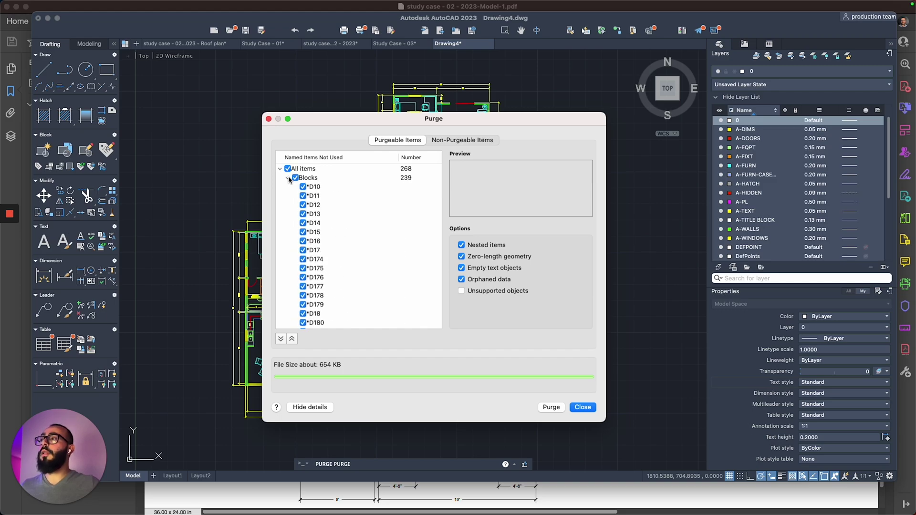
{"action": "left_click", "coordinate": [288, 177]}
{"action": "left_click", "coordinate": [299, 196]}
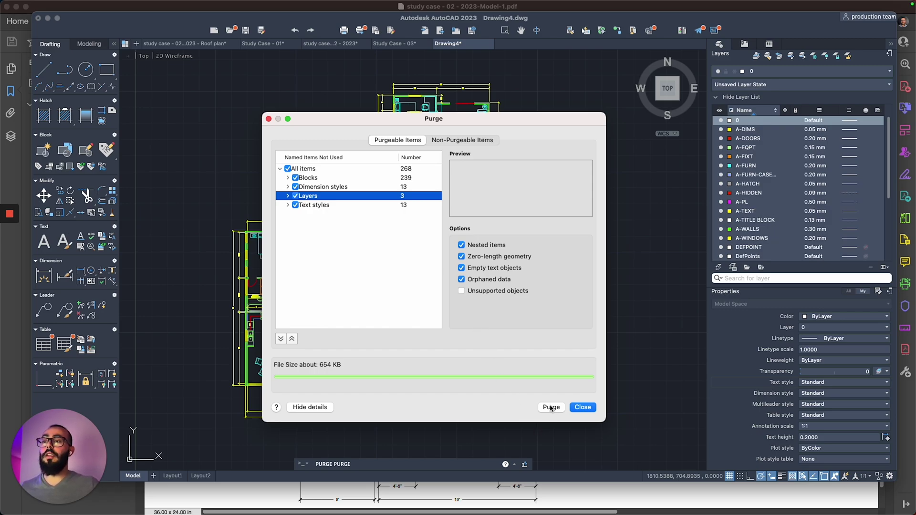
{"action": "left_click", "coordinate": [551, 408]}
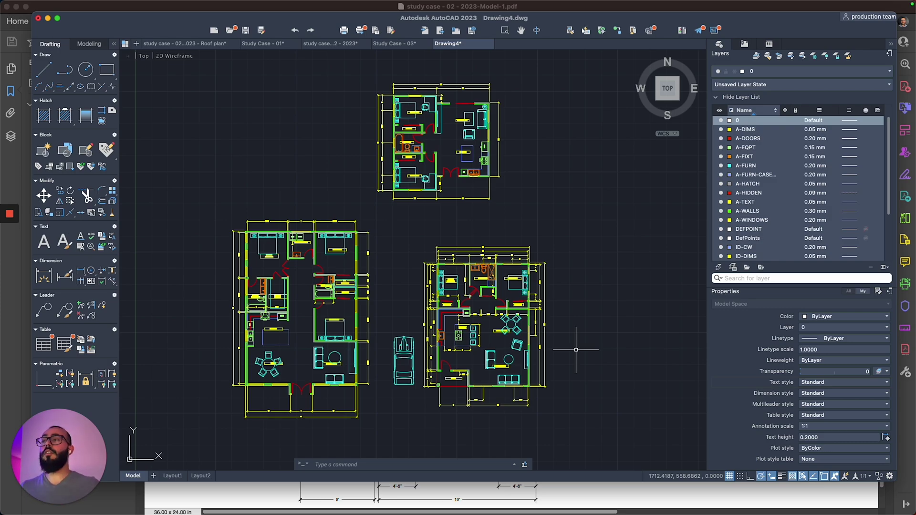
- Select the living room armchair and the rectangle above it, cancelling the erase
{"action": "scroll", "coordinate": [463, 145], "scroll_direction": "up", "scroll_amount": 6}
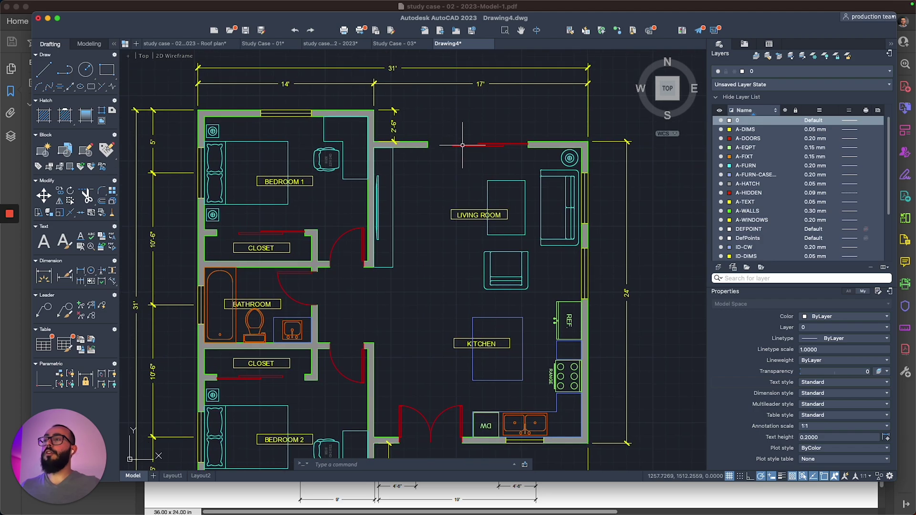
{"action": "middle_click_drag", "start_coordinate": [447, 216], "coordinate": [470, 196]}
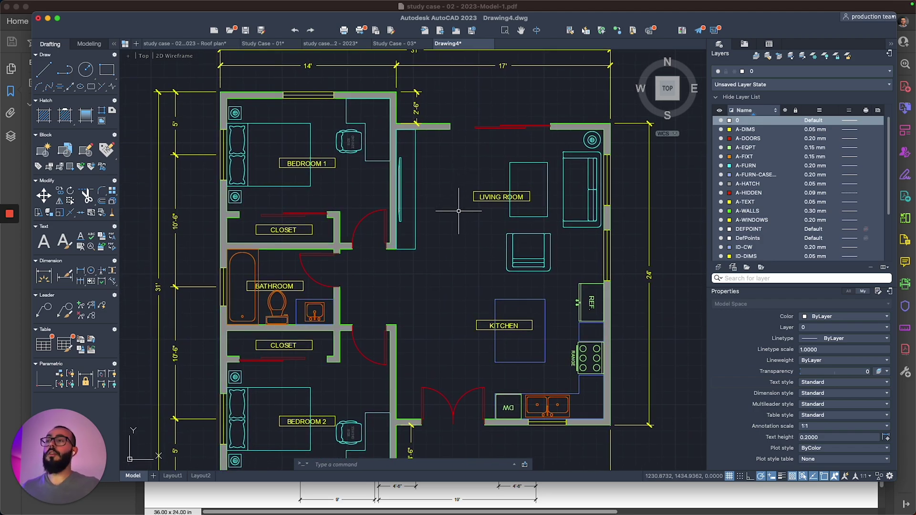
{"action": "scroll", "coordinate": [535, 236], "scroll_direction": "up", "scroll_amount": 2}
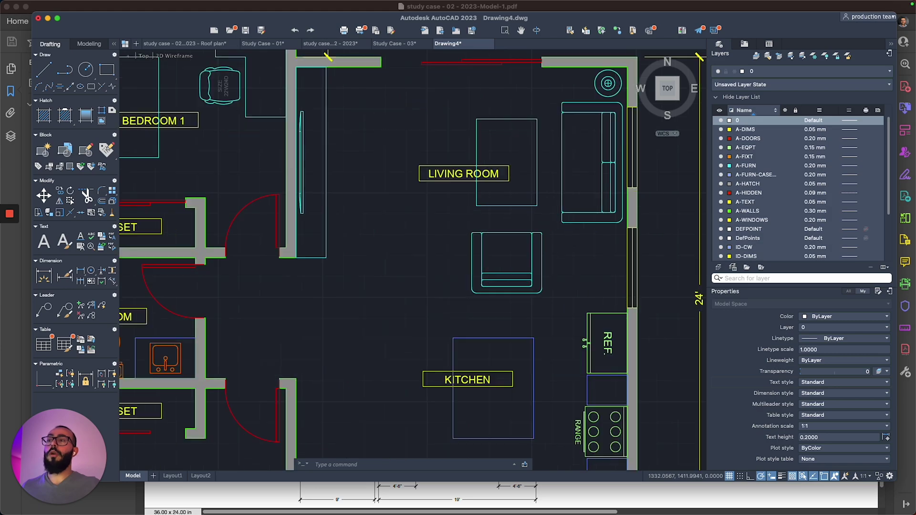
{"action": "left_click", "coordinate": [482, 243]}
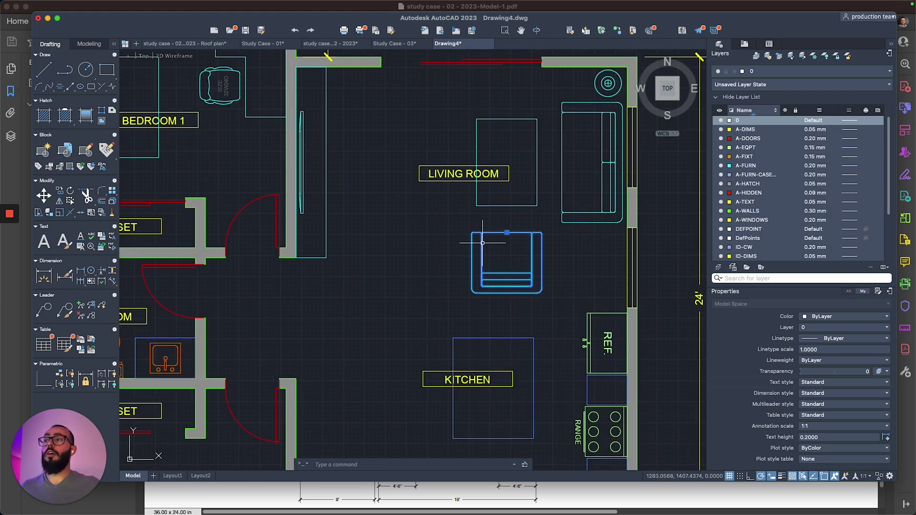
{"action": "type", "text": "e"}
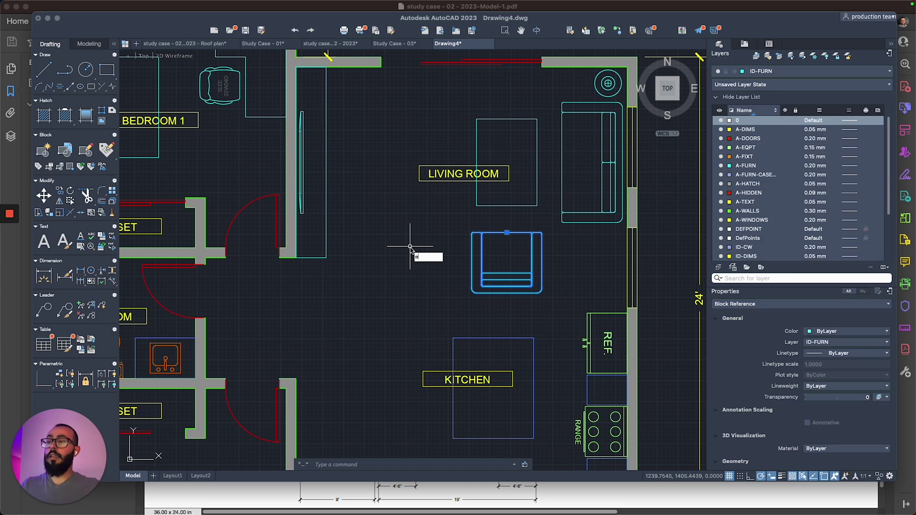
{"action": "key", "text": "Escape"}
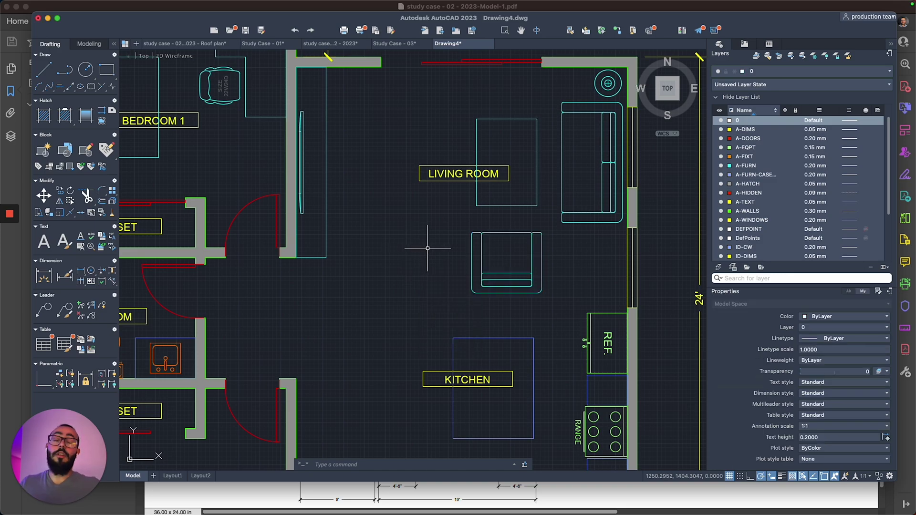
{"action": "left_click", "coordinate": [506, 207]}
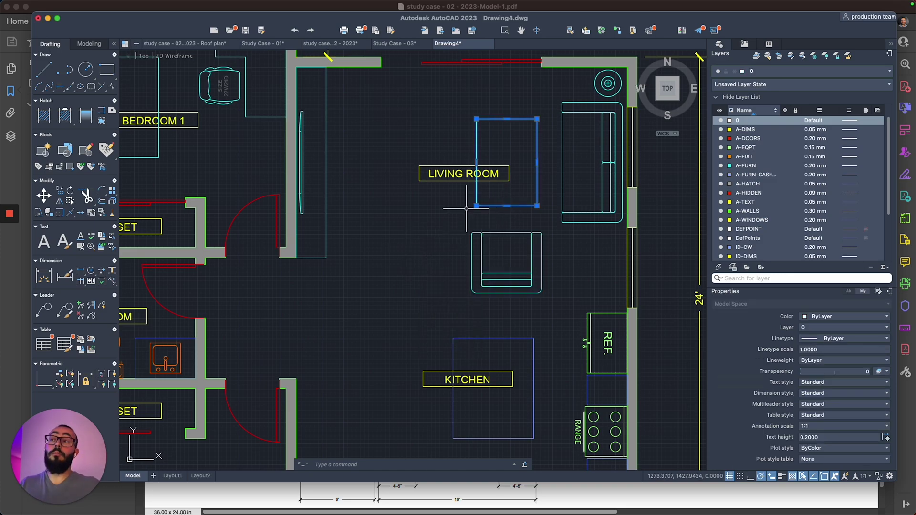
{"action": "key", "text": "Escape"}
- Zoom out and pan until all three floor plans are visible
{"action": "scroll", "coordinate": [448, 200], "scroll_direction": "down", "scroll_amount": 3}
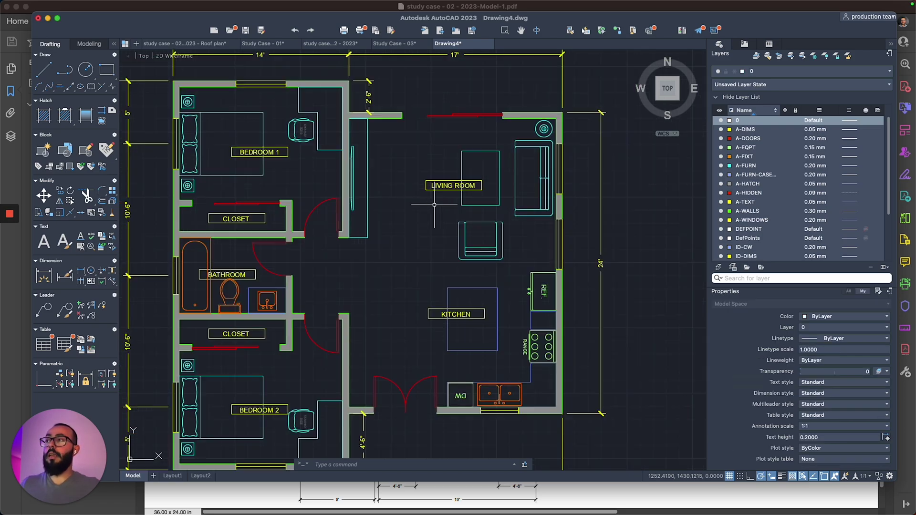
{"action": "middle_click_drag", "start_coordinate": [384, 221], "coordinate": [465, 164]}
{"action": "scroll", "coordinate": [465, 164], "scroll_direction": "down", "scroll_amount": 2}
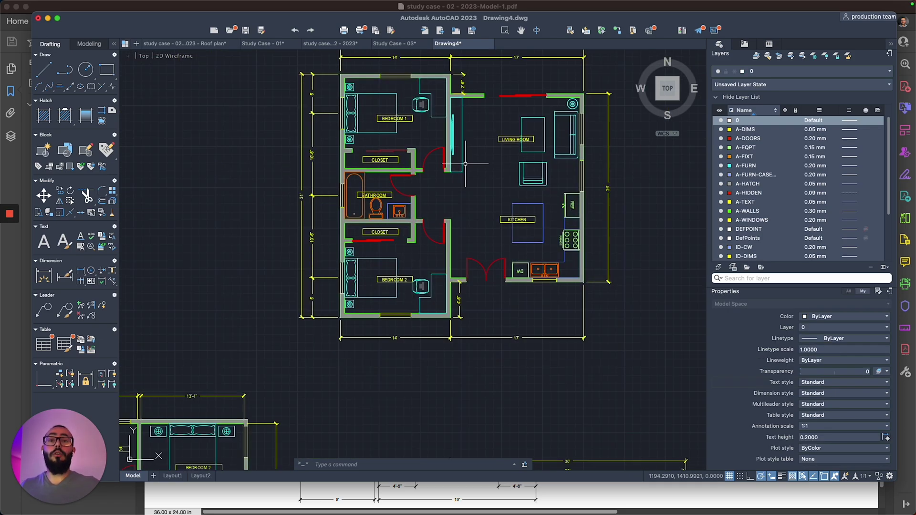
{"action": "middle_click_drag", "start_coordinate": [478, 164], "coordinate": [436, 221]}
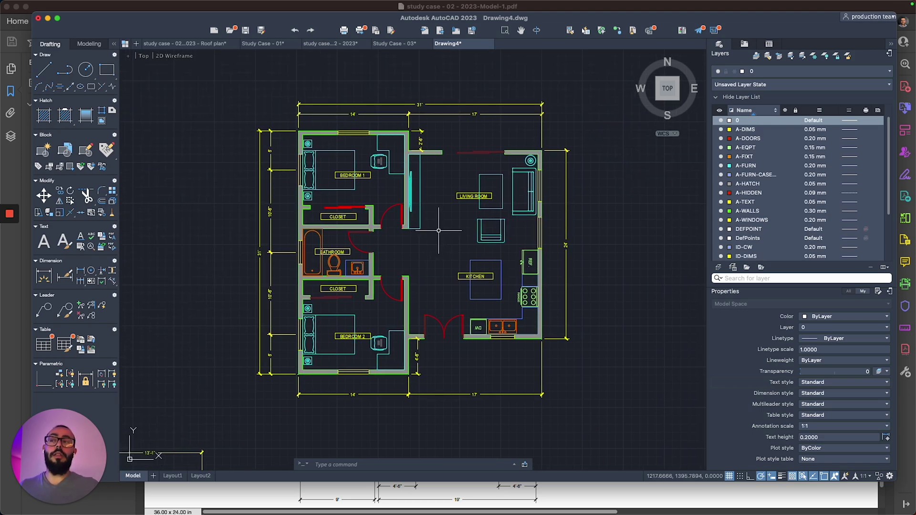
{"action": "scroll", "coordinate": [438, 231], "scroll_direction": "down", "scroll_amount": 2}
- Run OVERKILL on all three floor plans at 0.000001 tolerance, combining co-linear objects
{"action": "scroll", "coordinate": [438, 231], "scroll_direction": "down", "scroll_amount": 3}
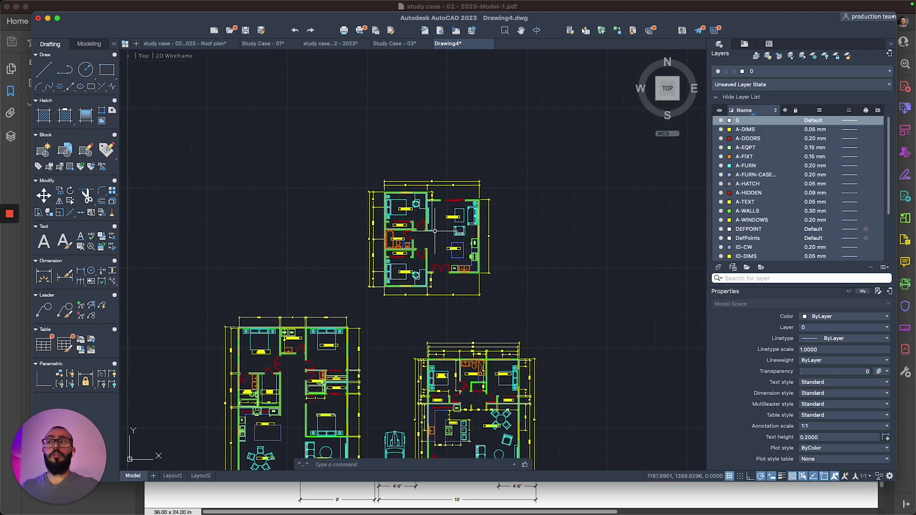
{"action": "middle_click_drag", "start_coordinate": [337, 235], "coordinate": [385, 180]}
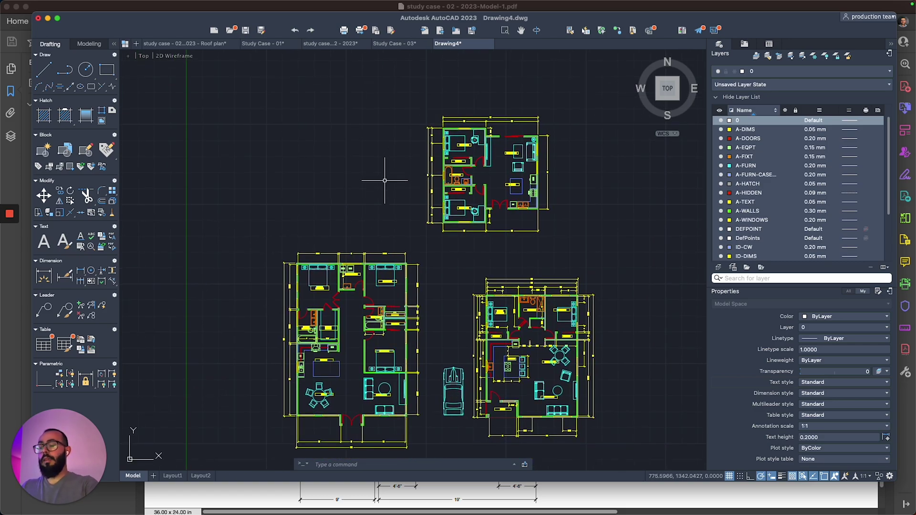
{"action": "type", "text": "overk"}
{"action": "key", "text": "Return"}
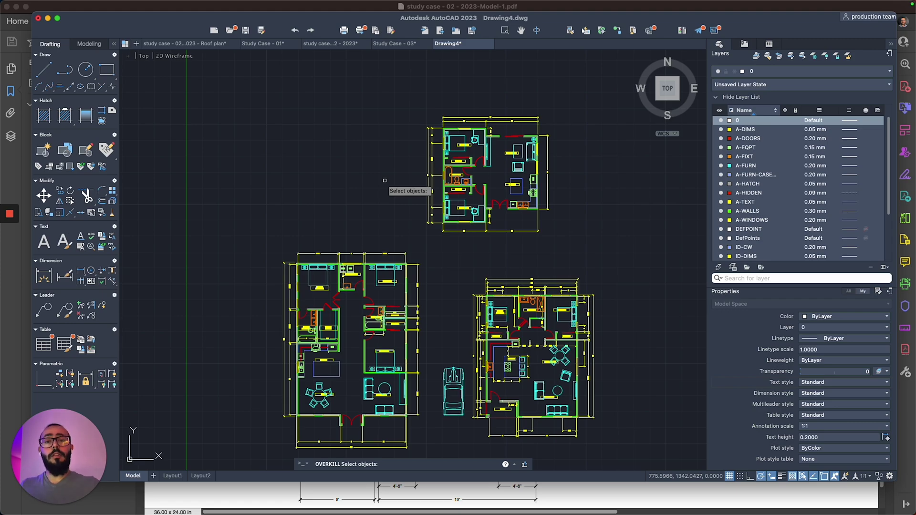
{"action": "middle_click_drag", "start_coordinate": [400, 234], "coordinate": [393, 198]}
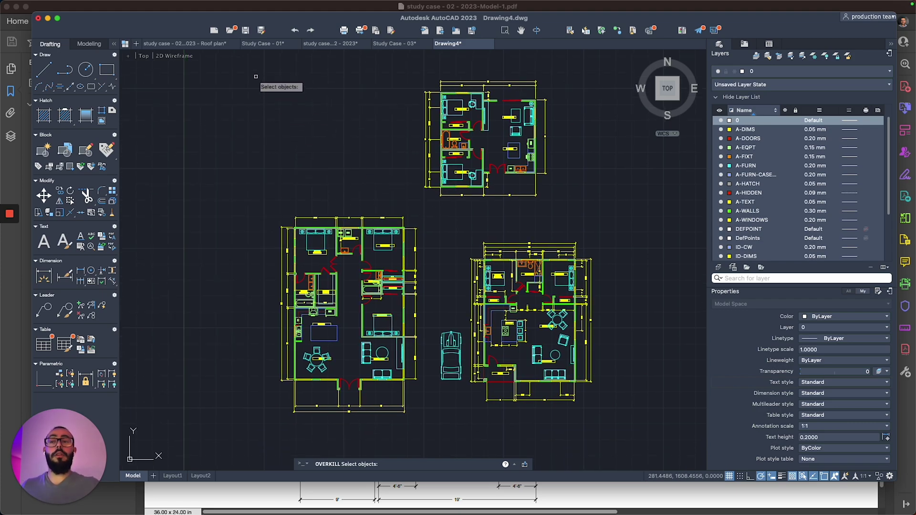
{"action": "left_click", "coordinate": [229, 60]}
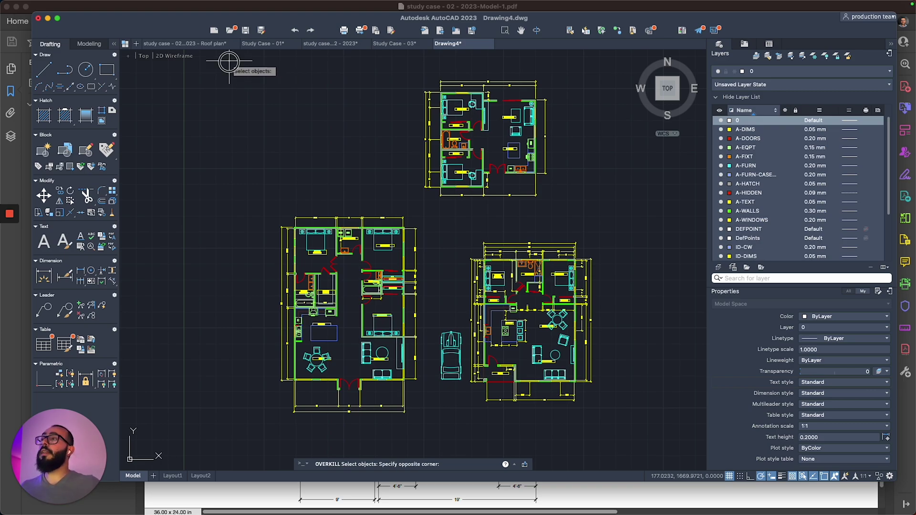
{"action": "left_click", "coordinate": [612, 418]}
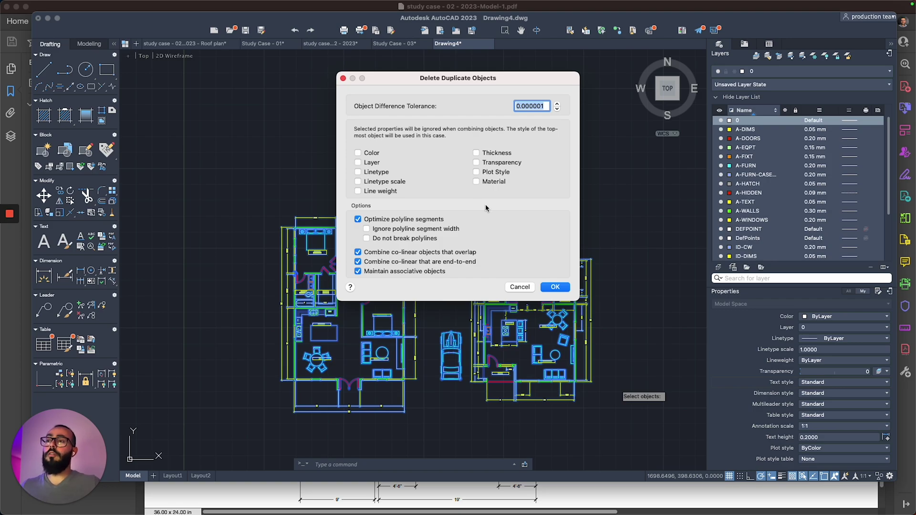
{"action": "left_click", "coordinate": [556, 288]}
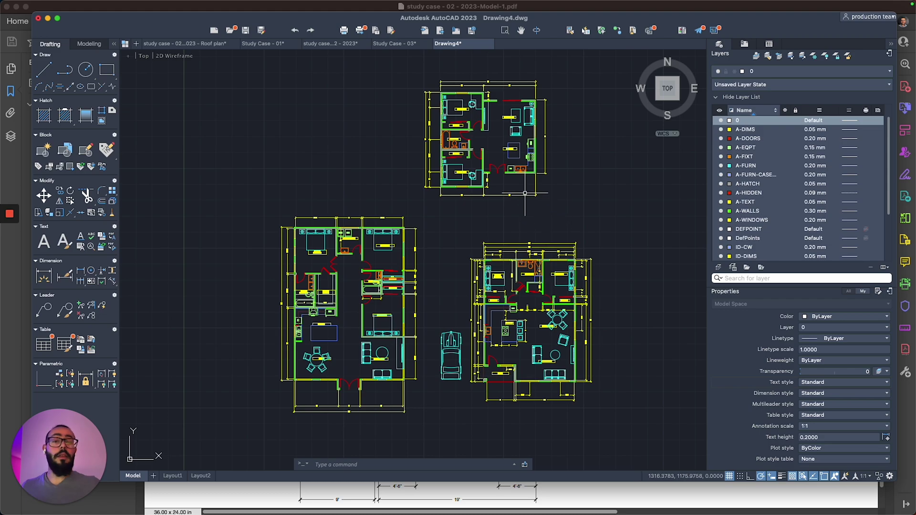
- Erase the bed, then the chair, from Bedroom 1 of the top plan
{"action": "scroll", "coordinate": [462, 93], "scroll_direction": "up", "scroll_amount": 5}
{"action": "middle_click_drag", "start_coordinate": [429, 119], "coordinate": [336, 155]}
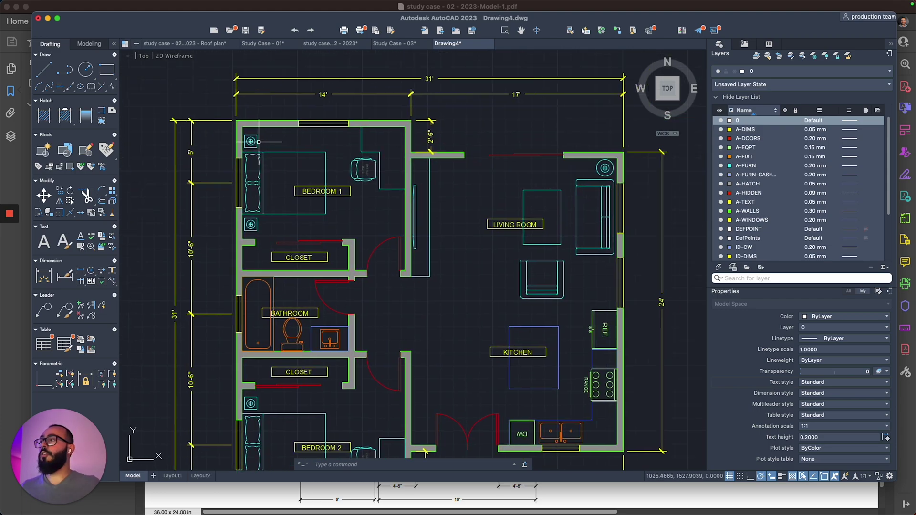
{"action": "scroll", "coordinate": [265, 158], "scroll_direction": "up", "scroll_amount": 3}
{"action": "left_click", "coordinate": [261, 156]}
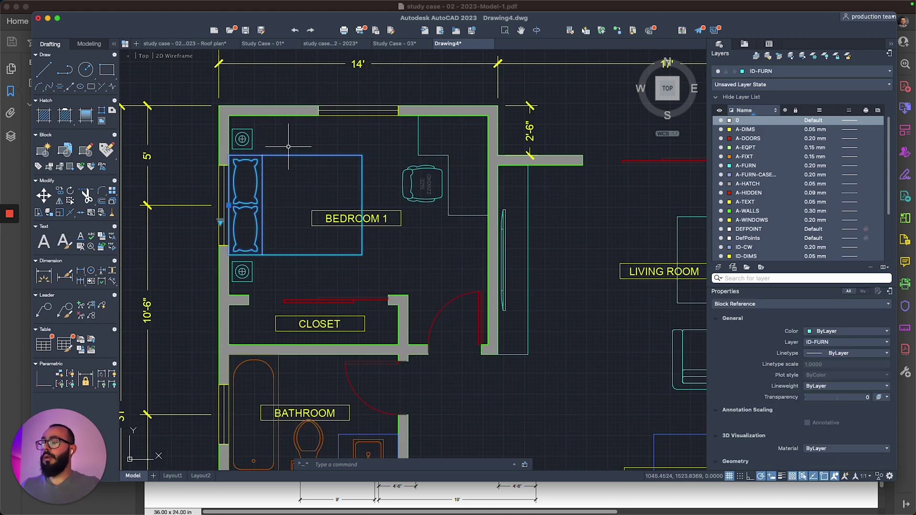
{"action": "key", "text": "Delete"}
{"action": "scroll", "coordinate": [288, 146], "scroll_direction": "down", "scroll_amount": 3}
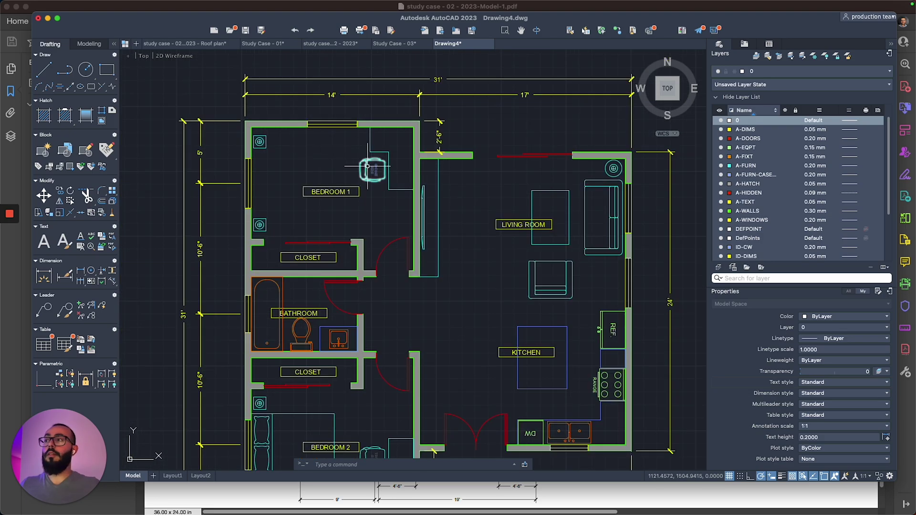
{"action": "left_click", "coordinate": [372, 169]}
{"action": "key", "text": "Delete"}
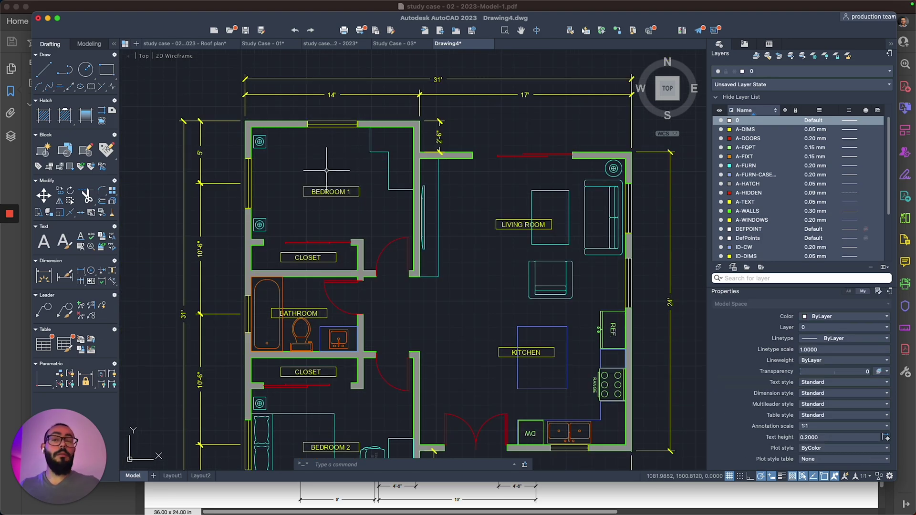